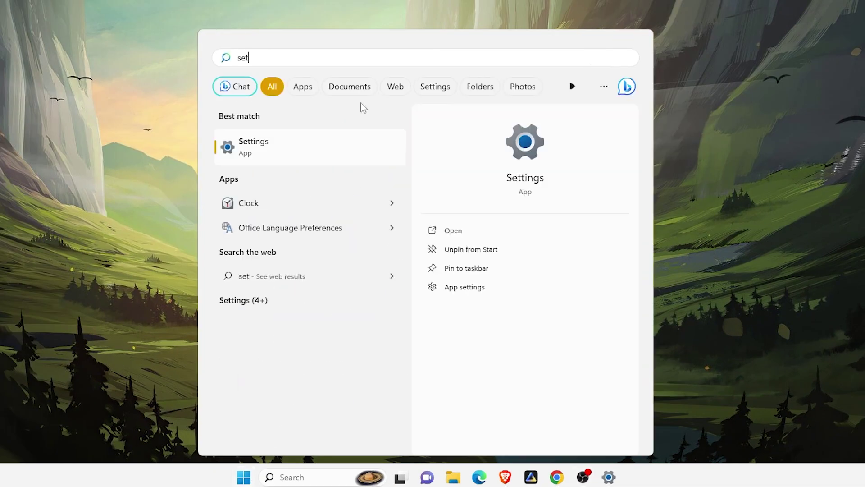
- Launch Settings from the search results and go to the Personalization page
{"action": "left_click", "coordinate": [279, 149]}
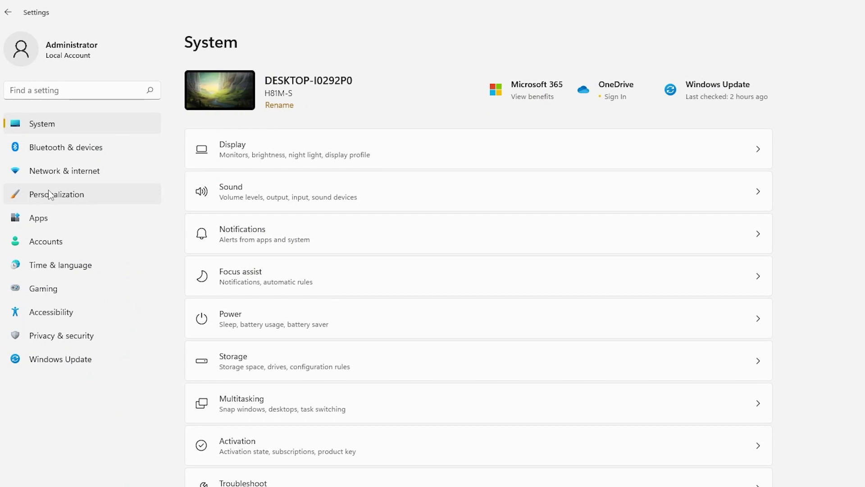
{"action": "left_click", "coordinate": [47, 197]}
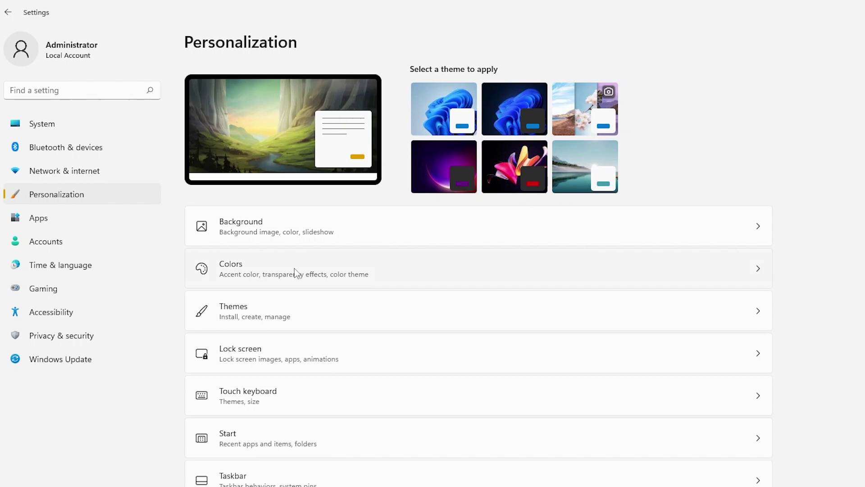
- On the Colors page, choose Custom mode with Dark as the default Windows mode
{"action": "left_click", "coordinate": [295, 273]}
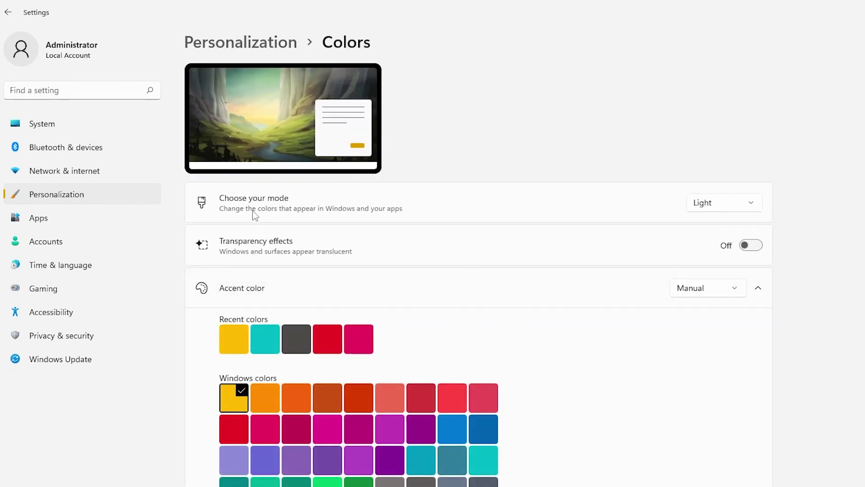
{"action": "left_click", "coordinate": [740, 202]}
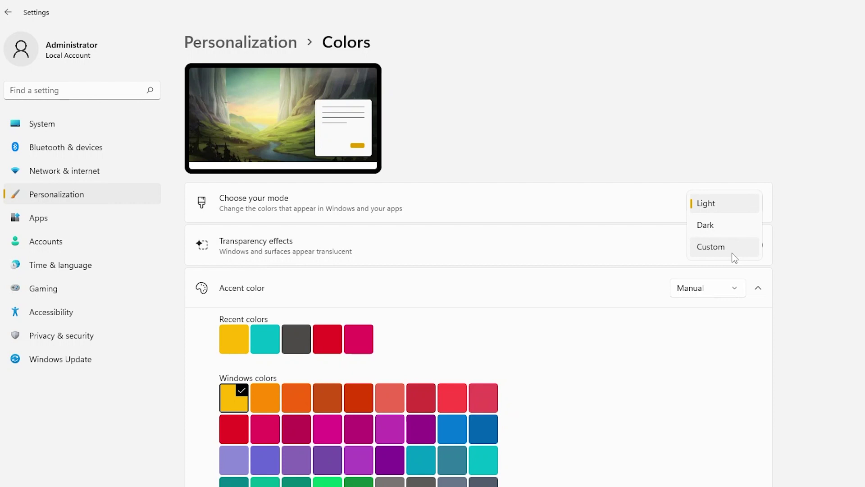
{"action": "left_click", "coordinate": [711, 246]}
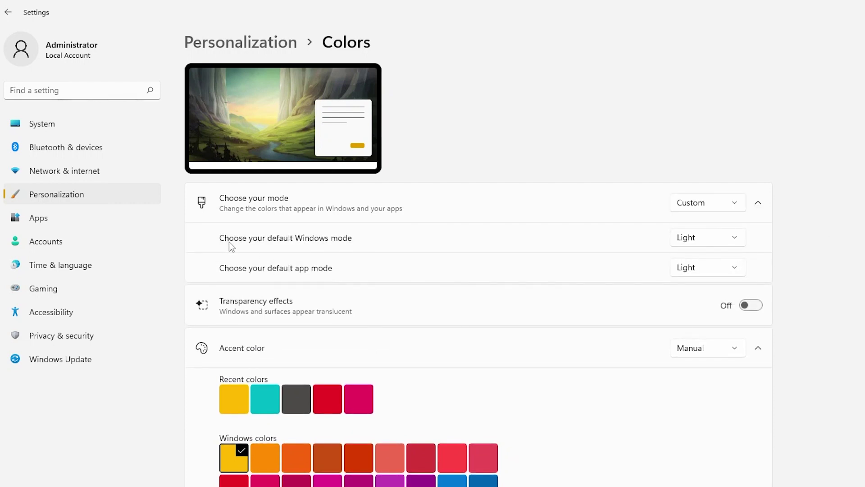
{"action": "left_click", "coordinate": [720, 237]}
{"action": "left_click", "coordinate": [710, 265]}
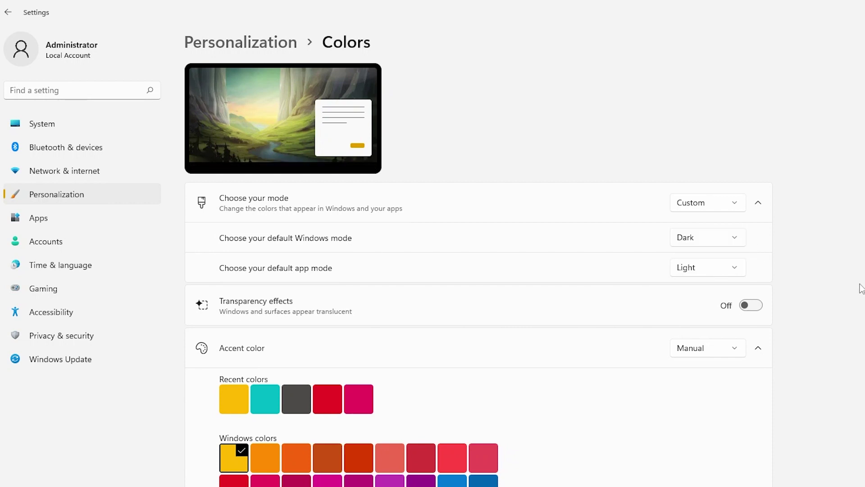
{"action": "scroll", "coordinate": [861, 287], "scroll_direction": "down", "scroll_amount": 5}
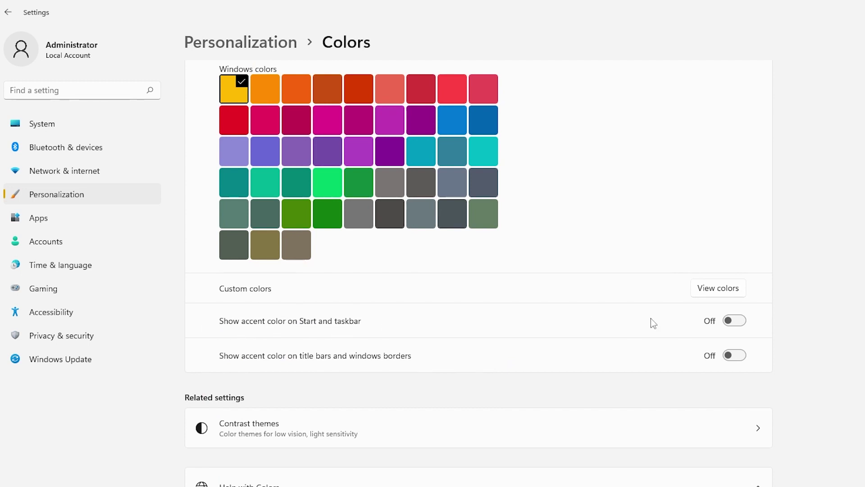
{"action": "scroll", "coordinate": [564, 180], "scroll_direction": "up", "scroll_amount": 2}
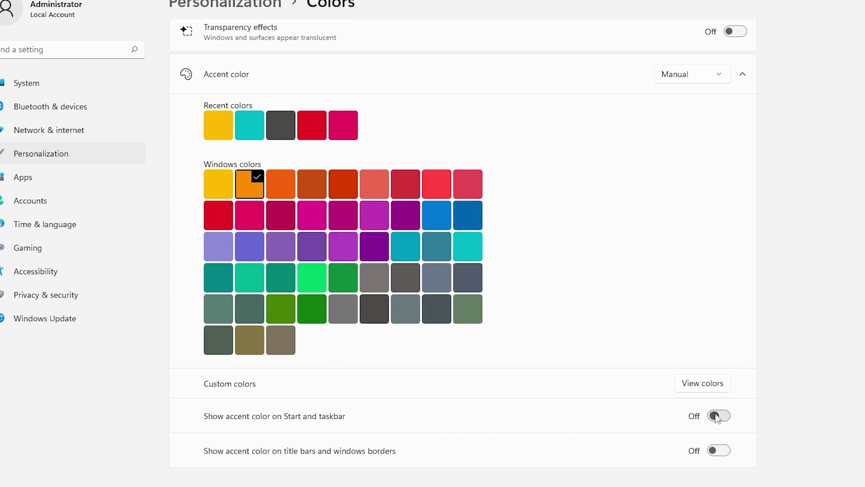
- Turn on 'Show accent color on Start and taskbar' so the taskbar turns orange
{"action": "left_click", "coordinate": [732, 456]}
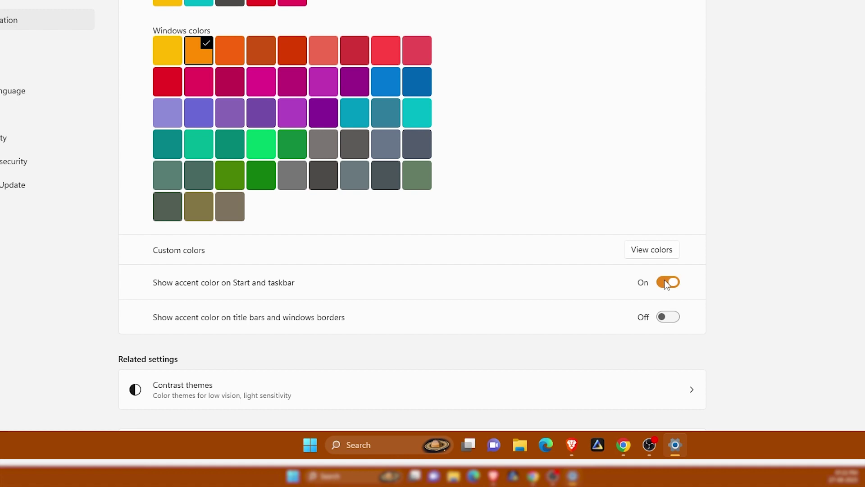